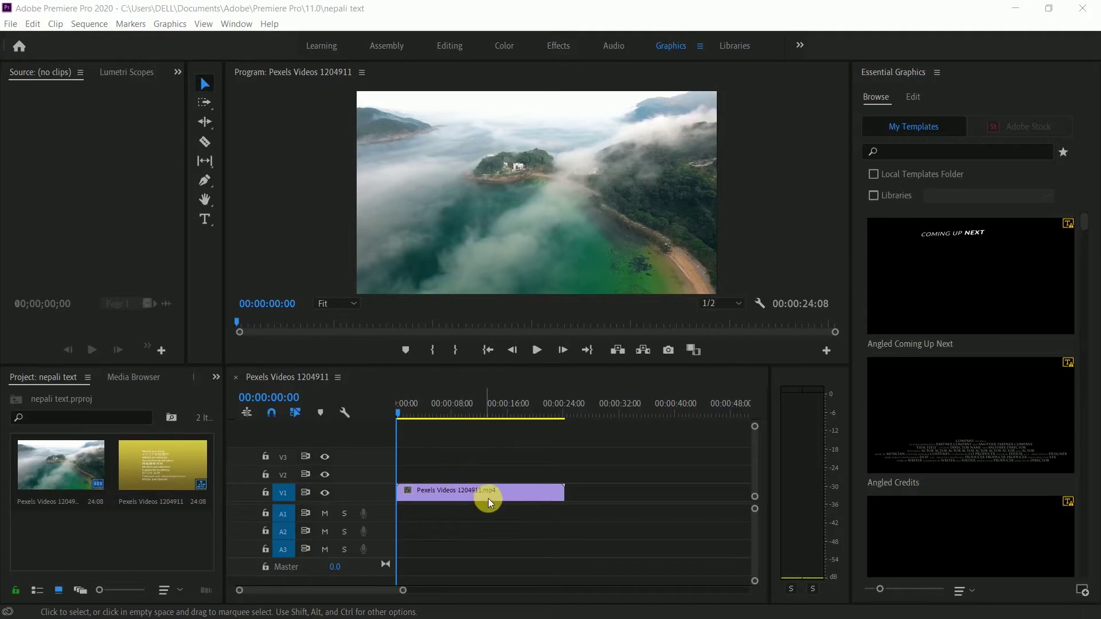
- At about 00:00:03:06, add a text layer with placeholder letters 'akjbskabdbio' near the upper left
left_click_drag(399, 413, 438, 413)
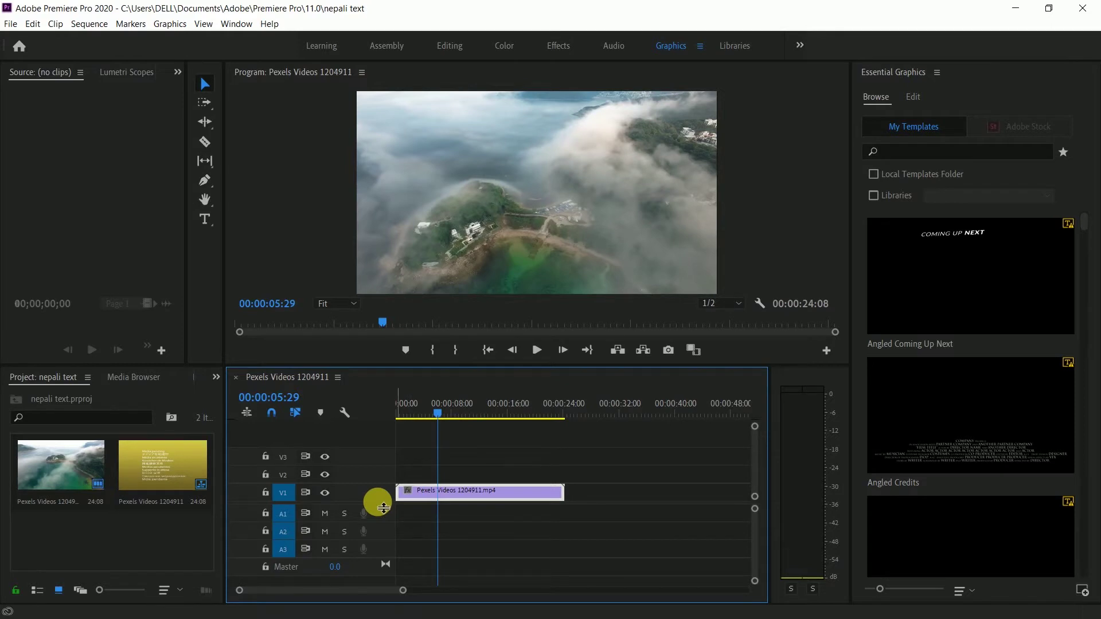
left_click_drag(439, 414, 420, 428)
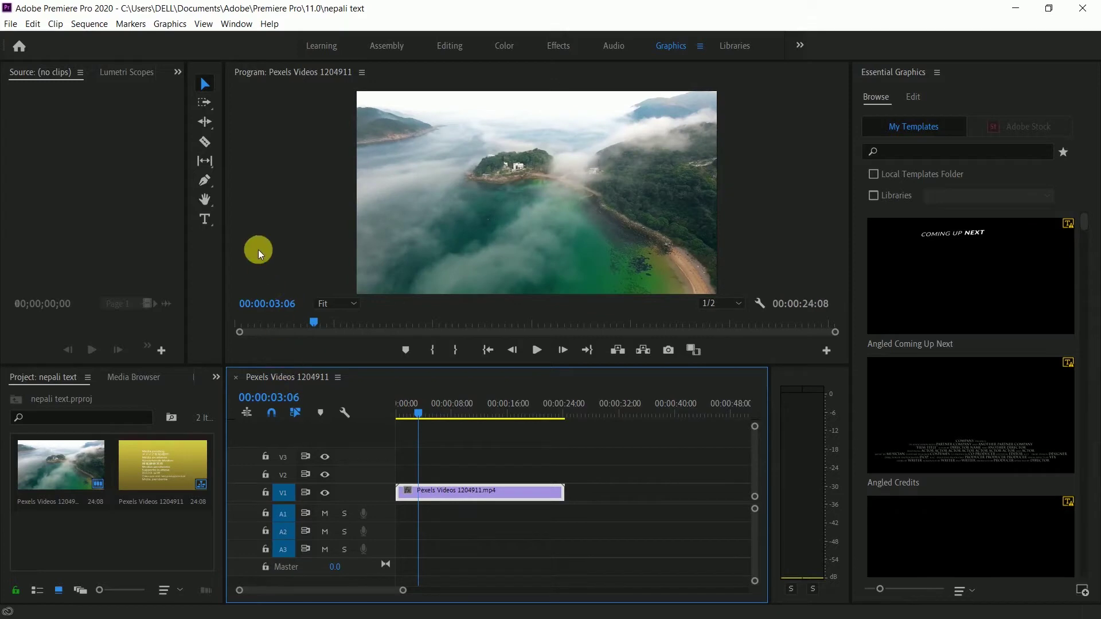
left_click(206, 221)
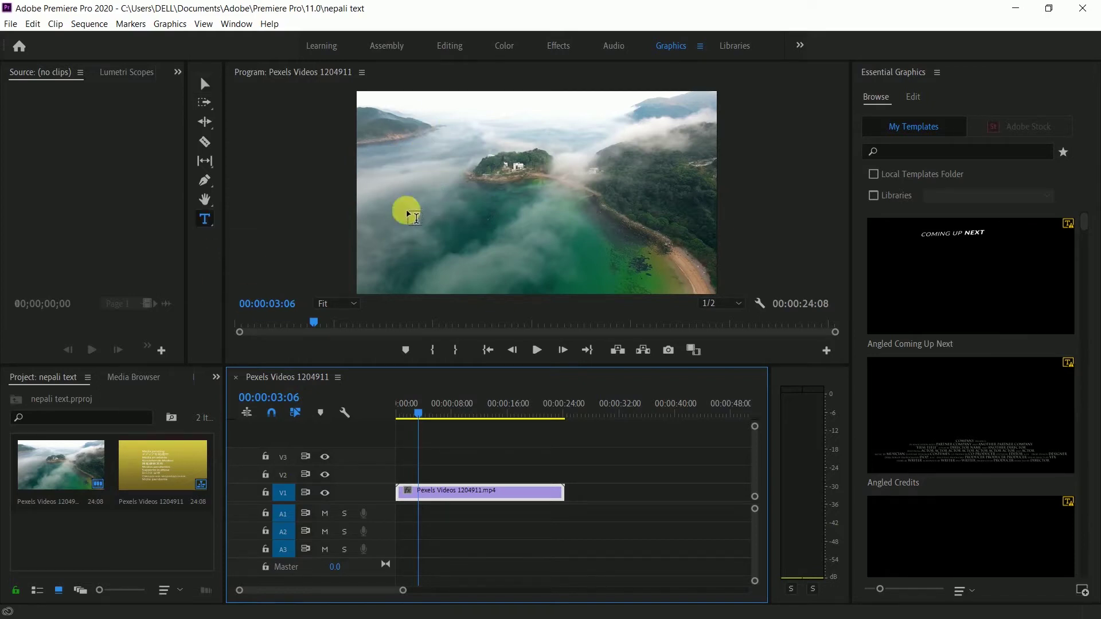
left_click(410, 157)
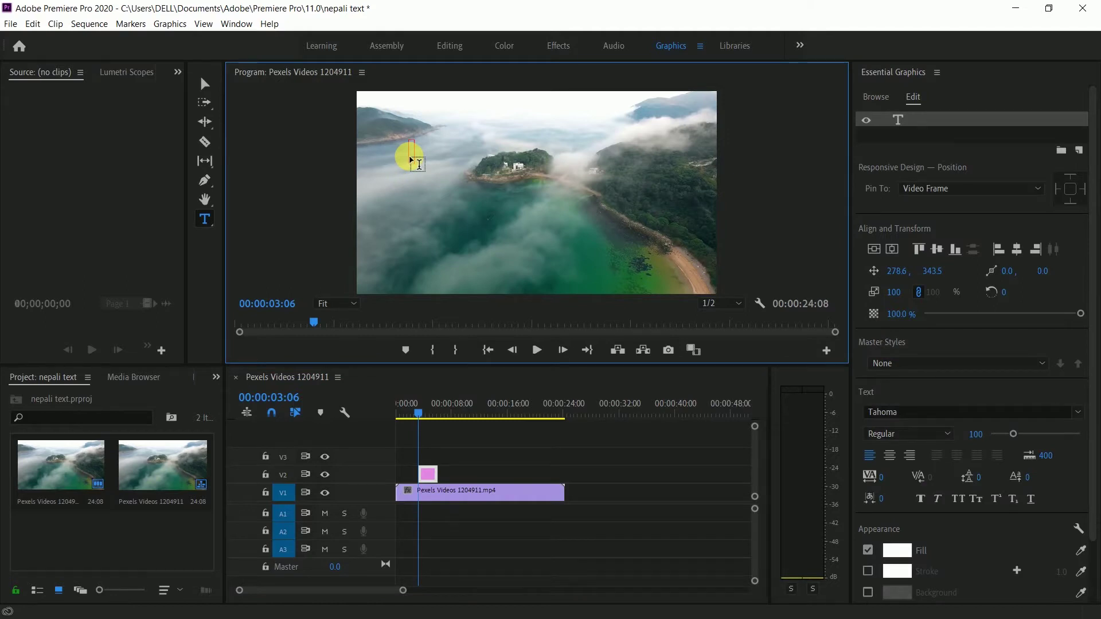
type("akjbskabdnd")
key("BackSpace")
key("BackSpace")
key("BackSpace")
key("BackSpace")
key("BackSpace")
key("BackSpace")
key("BackSpace")
key("BackSpace")
key("BackSpace")
key("BackSpace")
key("BackSpace")
- Copy the first Nepali self-introduction line from Notepad, then minimize Notepad
key("alt+Tab")
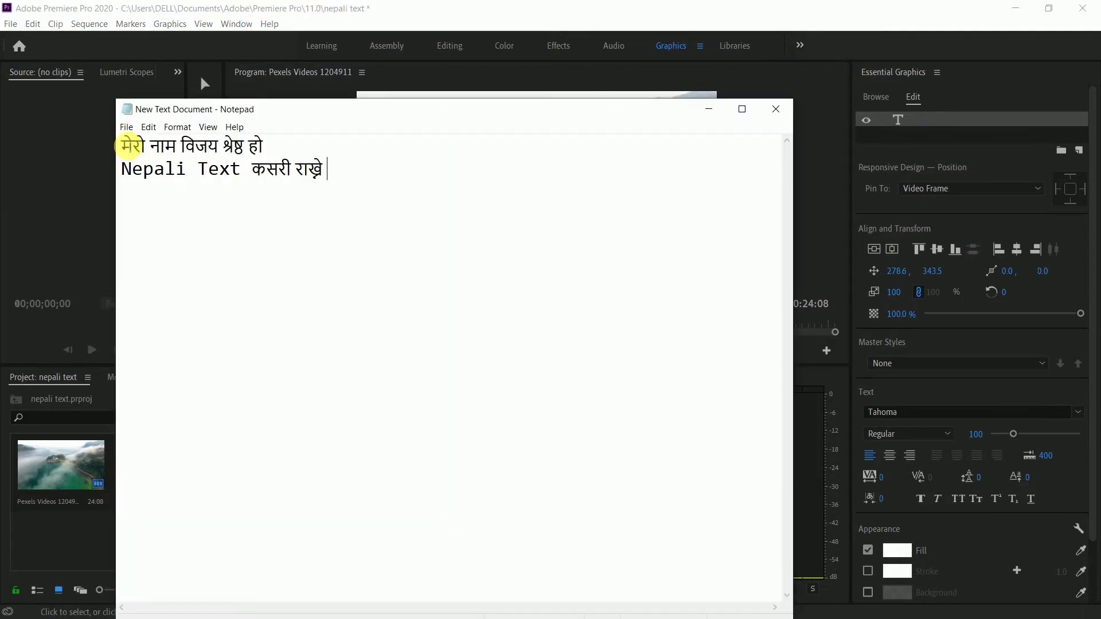
left_click_drag(122, 146, 334, 172)
left_click_drag(123, 146, 265, 147)
key("ctrl+c")
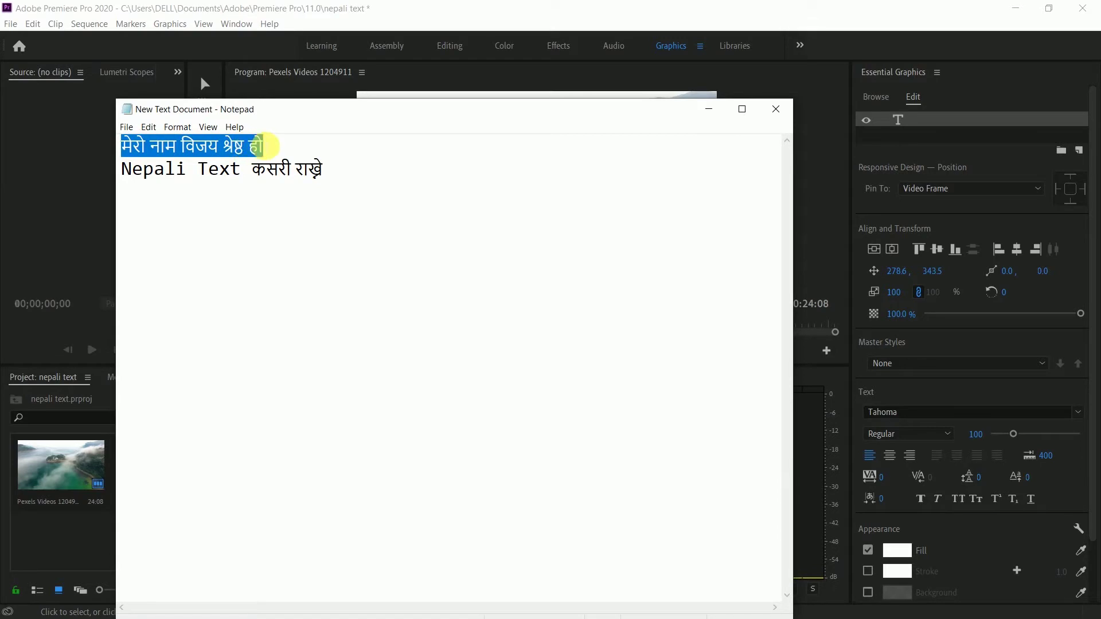
left_click(704, 117)
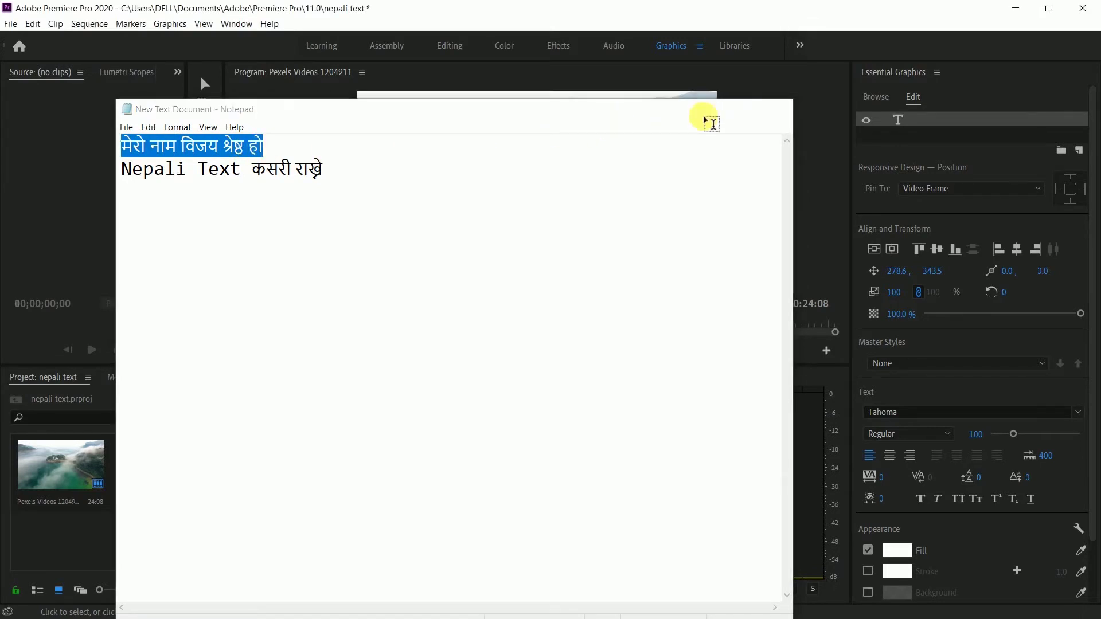
- Paste the copied Nepali line into the empty title box
left_click(415, 156)
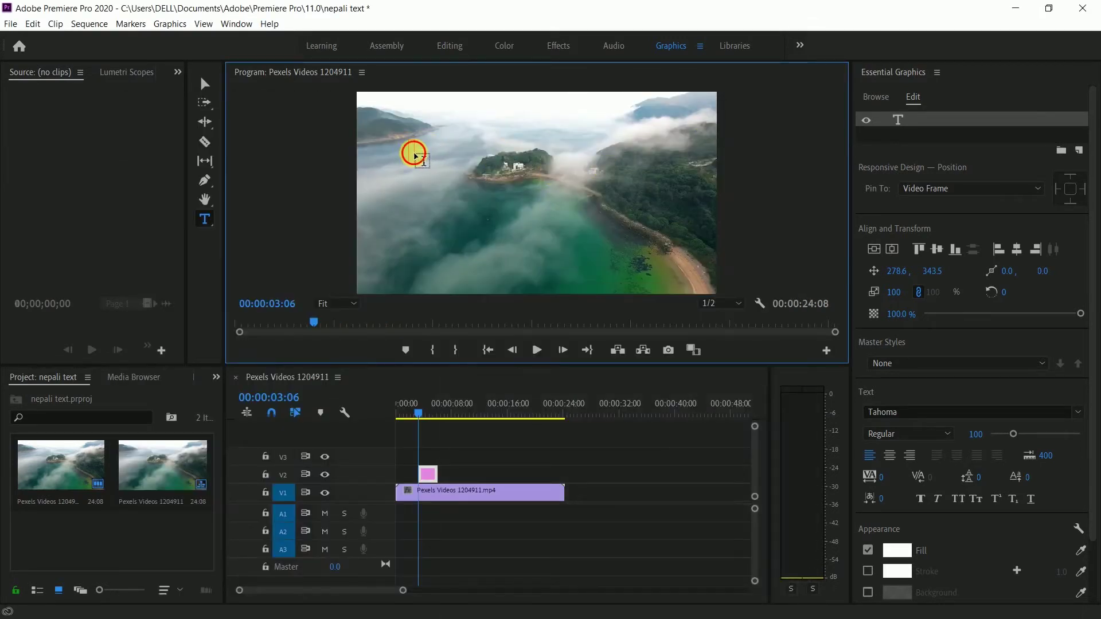
left_click(428, 476)
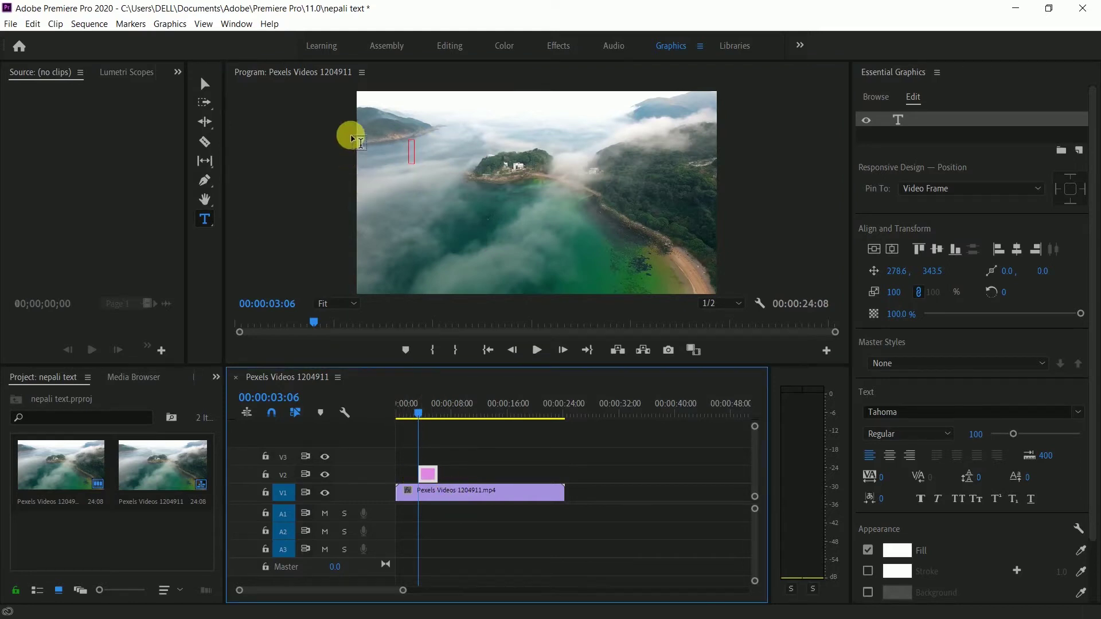
left_click(414, 156)
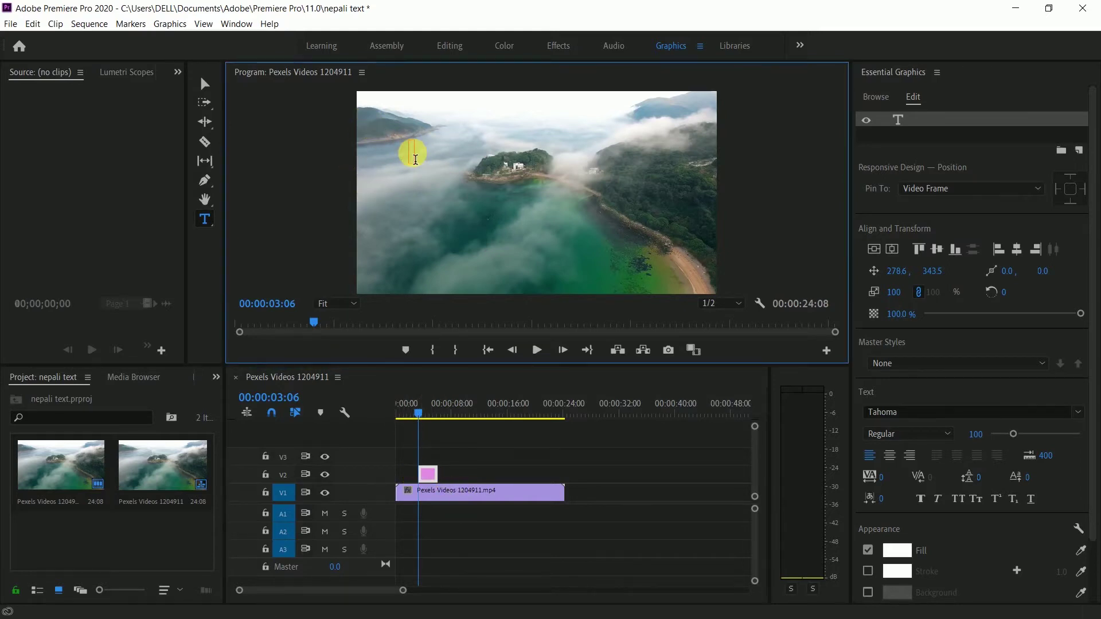
key("ctrl+v")
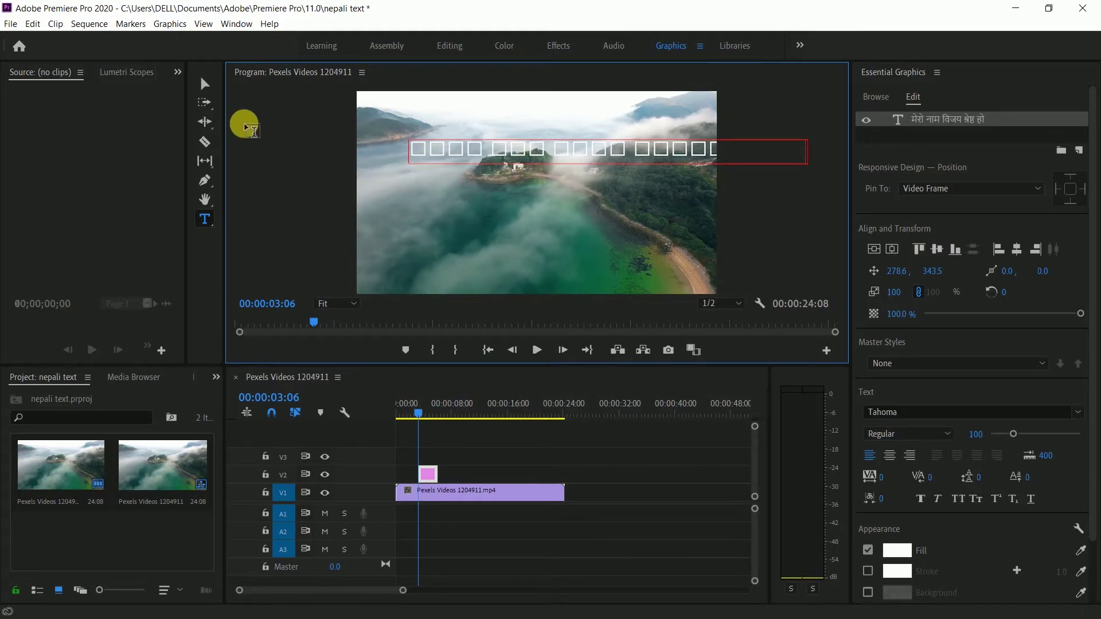
- Move the title and scale it to 80% in the lower-middle of the frame
left_click(205, 84)
left_click_drag(548, 156, 496, 179)
mouse_move(747, 189)
left_mouse_down()
mouse_move(755, 184)
mouse_move(730, 180)
left_mouse_up()
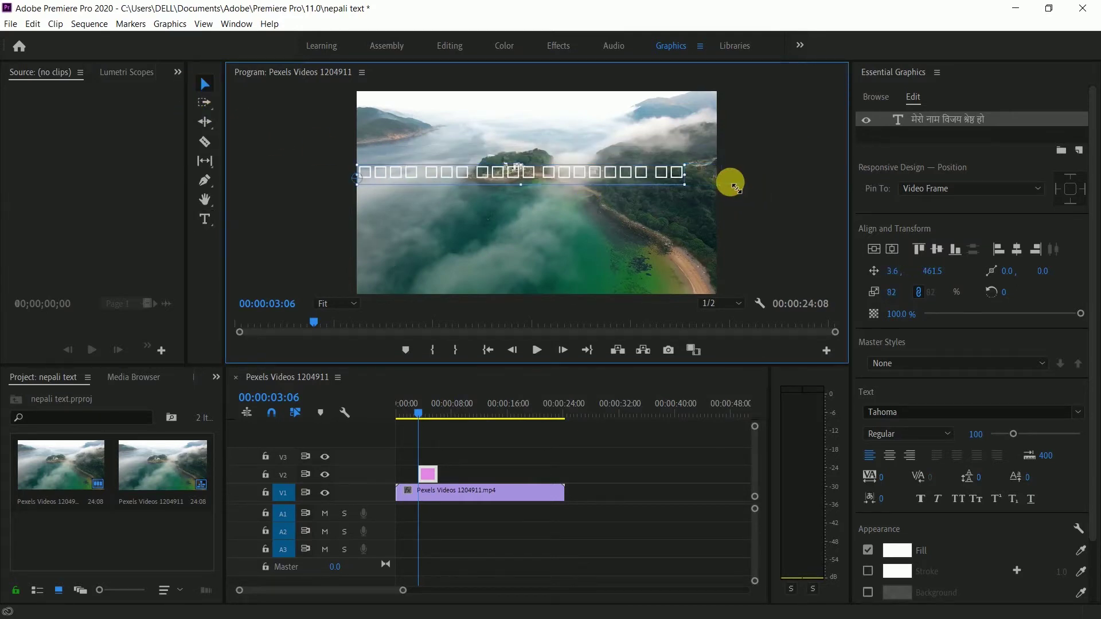
left_click_drag(589, 181, 600, 137)
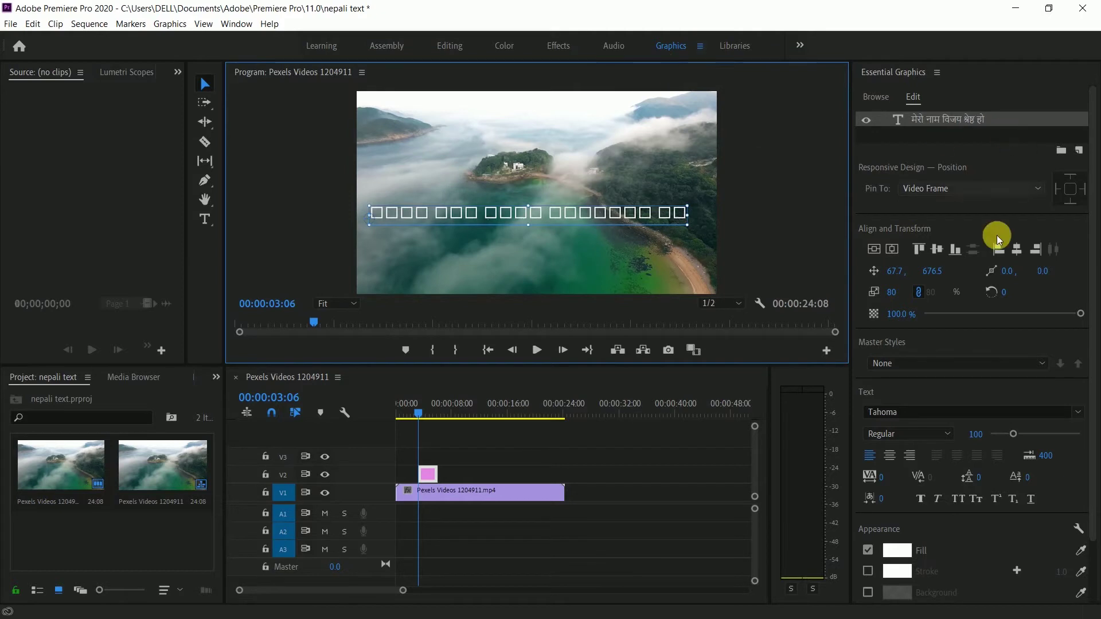
- Set the title font to Preeti, enlarge it to 115%, and bring up the converter search results
left_click(898, 423)
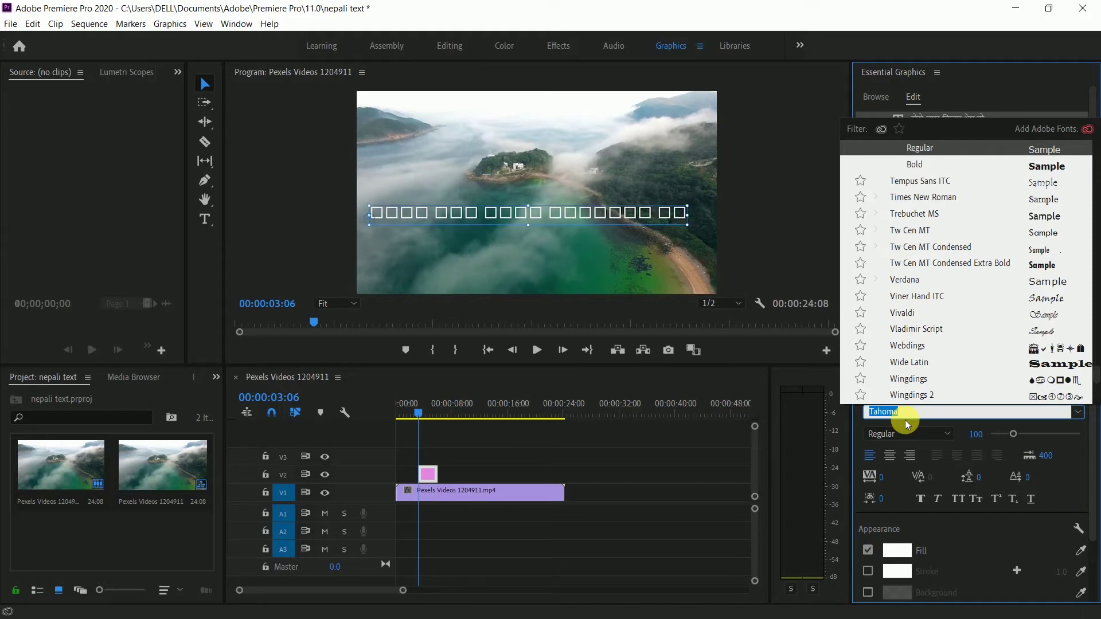
type("pre")
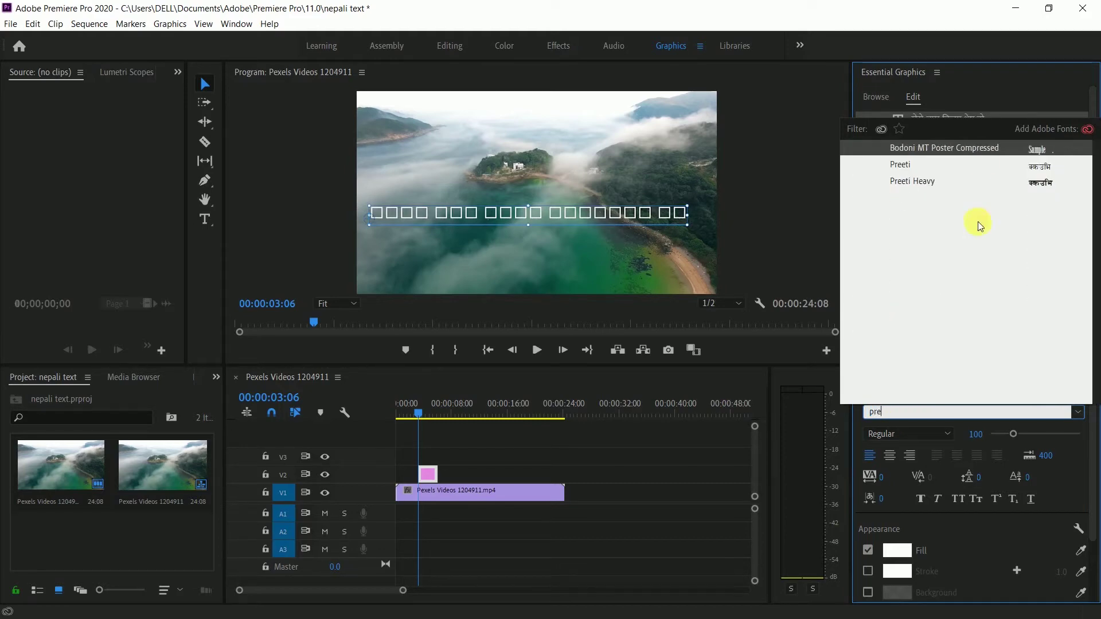
left_click(905, 169)
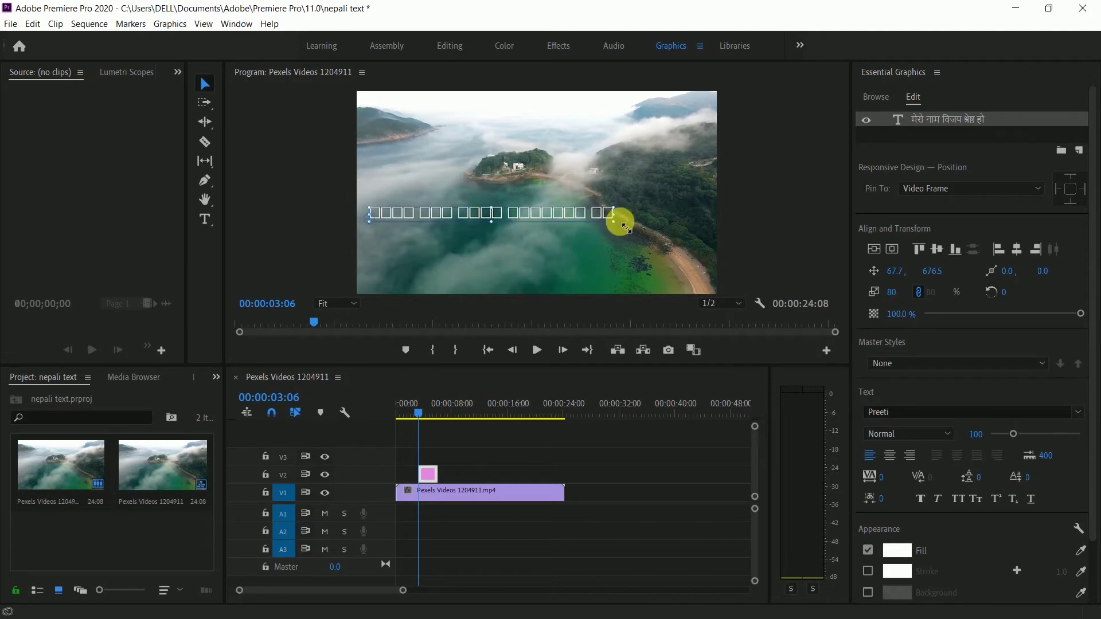
mouse_move(618, 221)
left_mouse_down()
mouse_move(634, 235)
mouse_move(620, 205)
left_mouse_up()
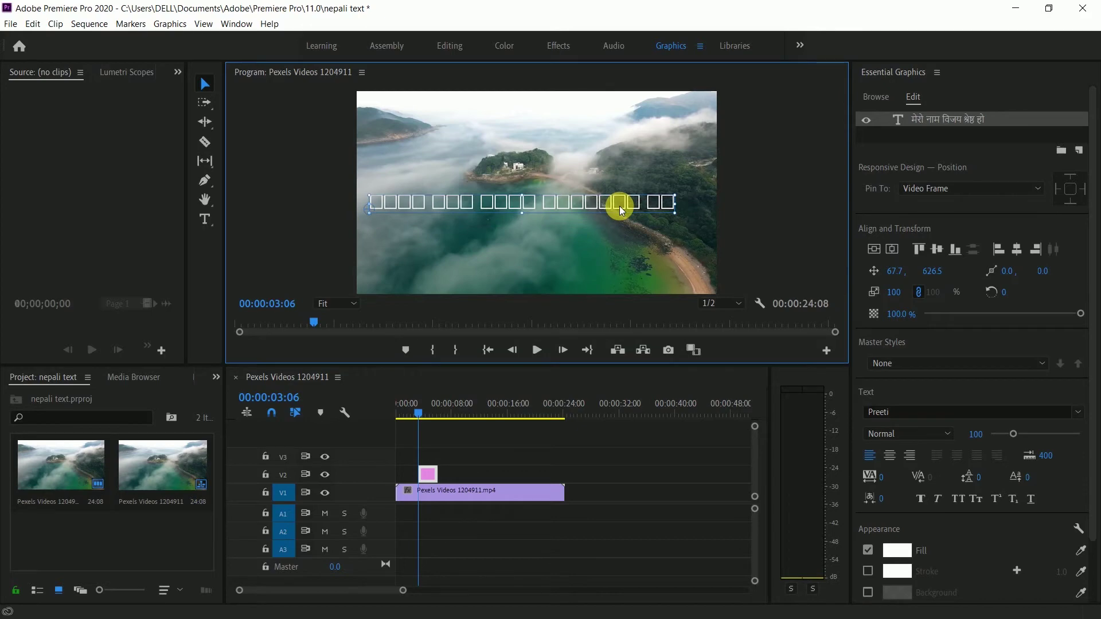
key("alt+Tab")
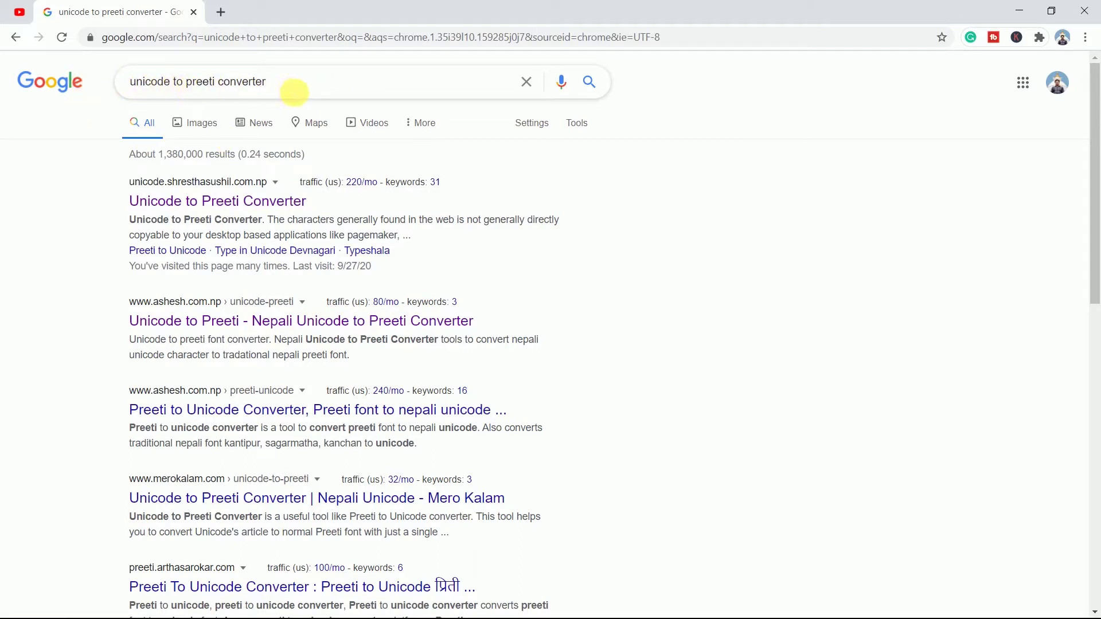
- Open the 'Unicode to Preeti Converter' result from the Google search
left_click(294, 88)
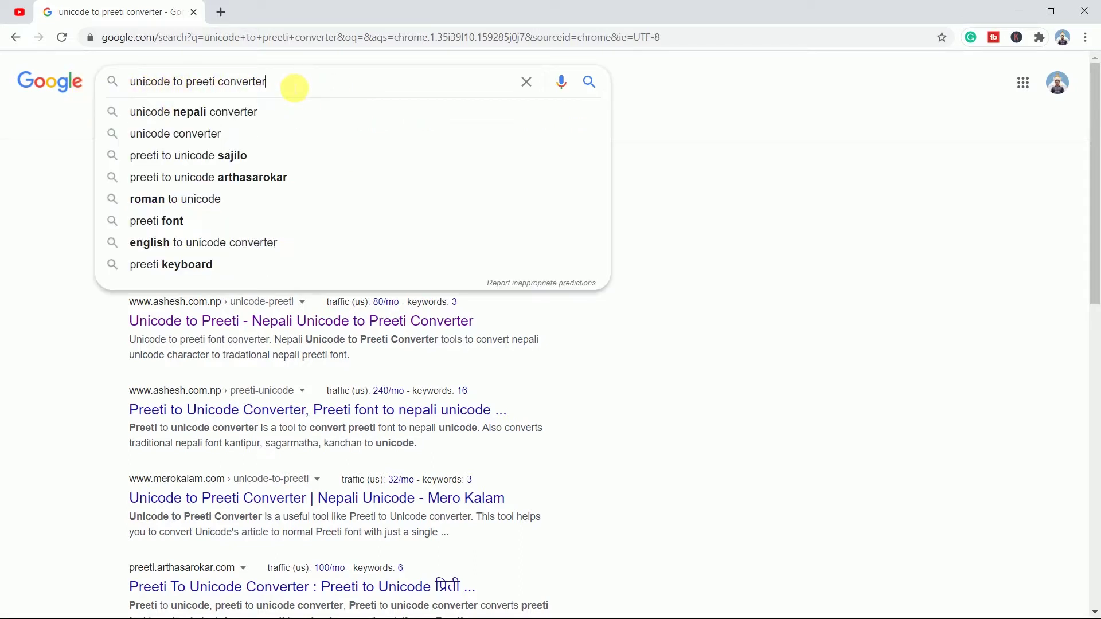
left_click(24, 196)
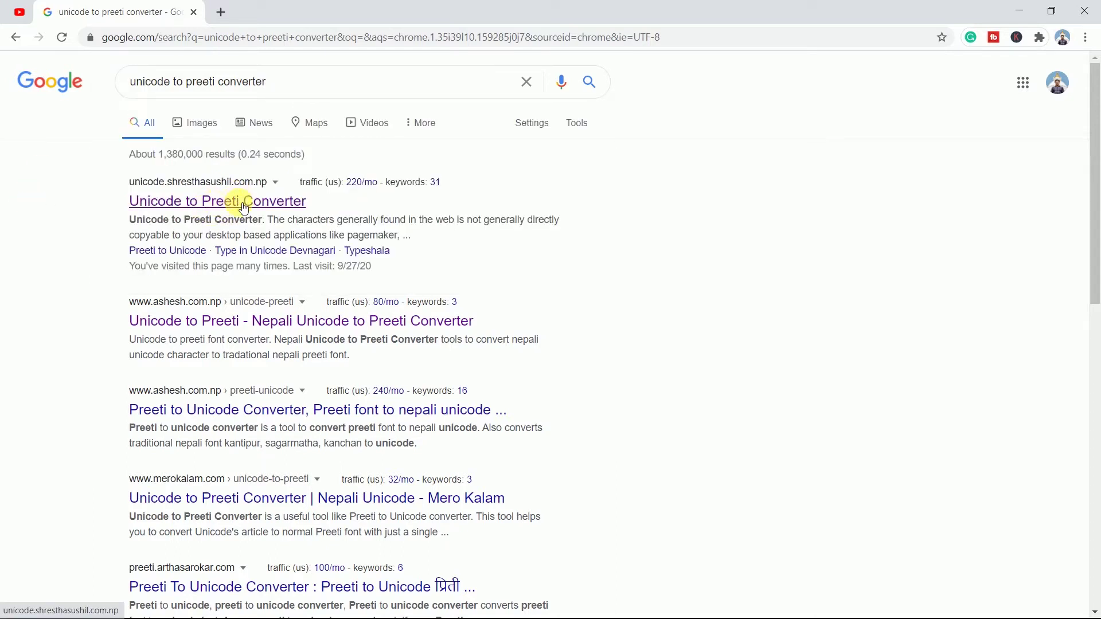
left_click(244, 206)
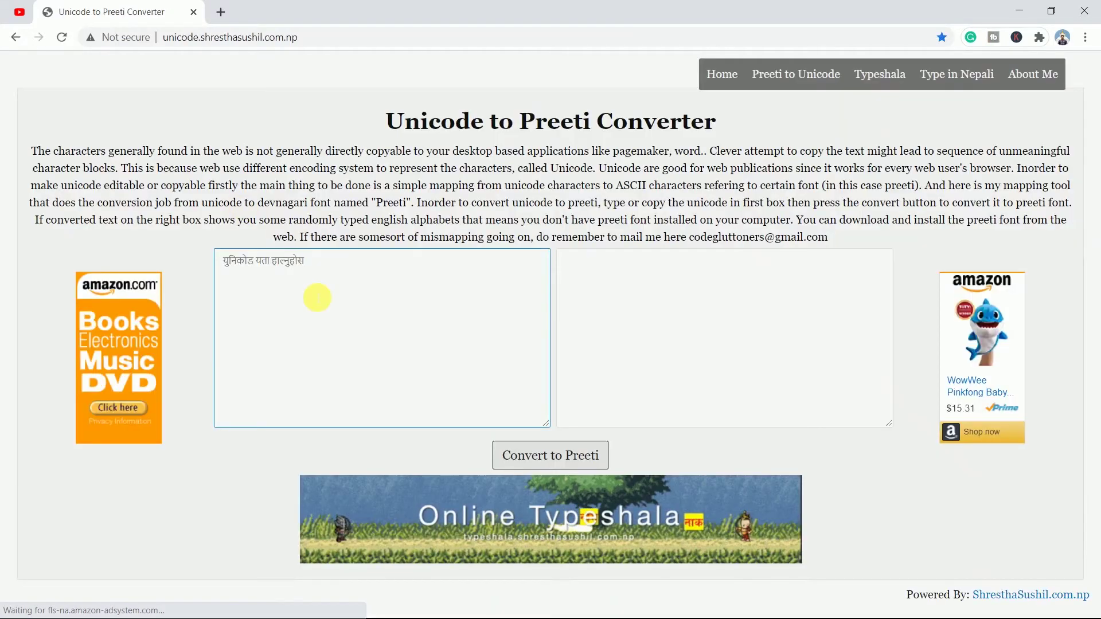
- Convert the pasted Nepali sentence to Preeti, copy the output, and select the boxed title text in Premiere
left_click(315, 262)
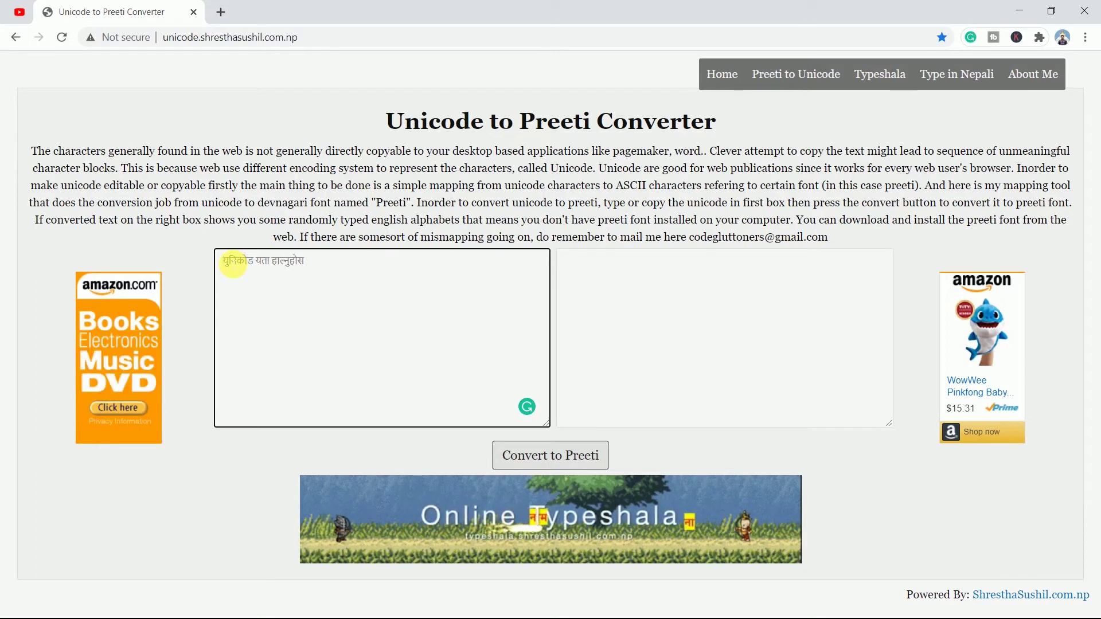
key("ctrl+v")
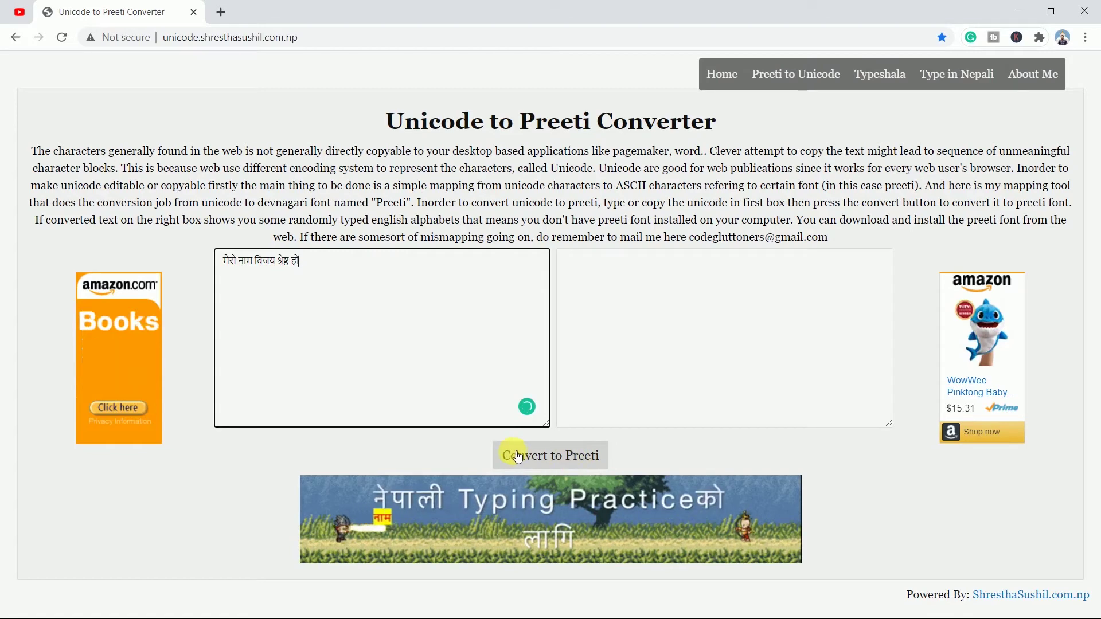
left_click(569, 456)
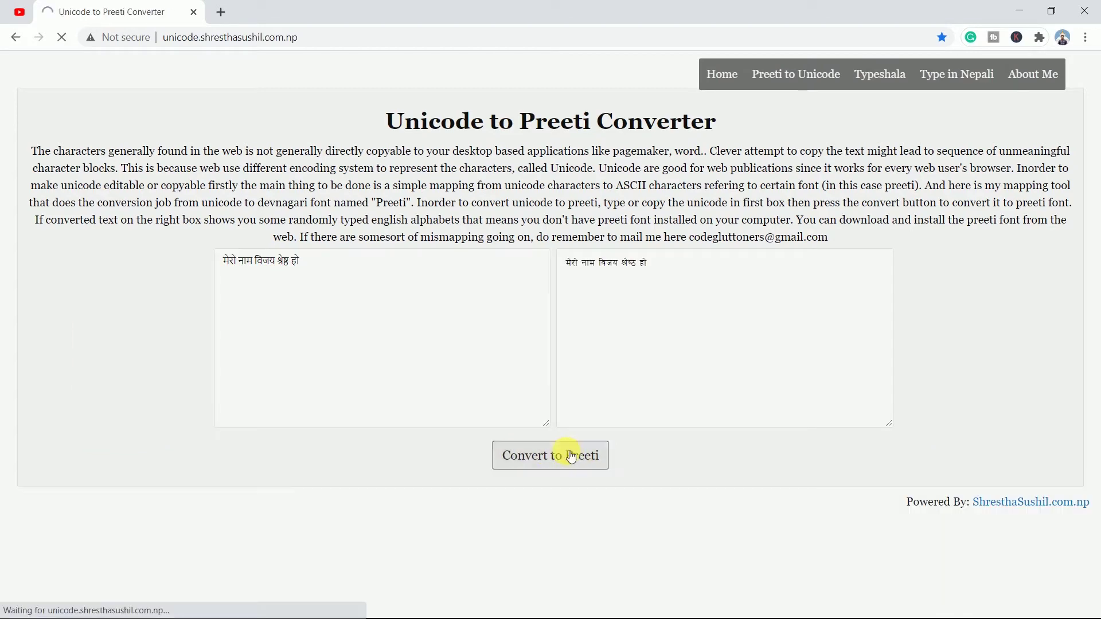
left_click(614, 328)
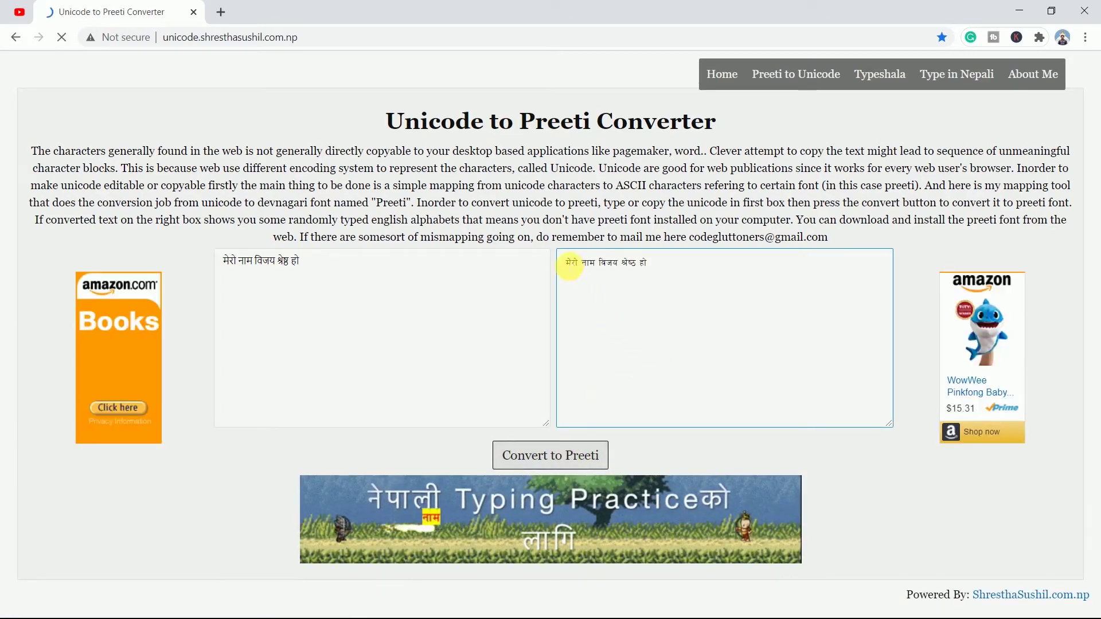
left_click_drag(566, 263, 652, 268)
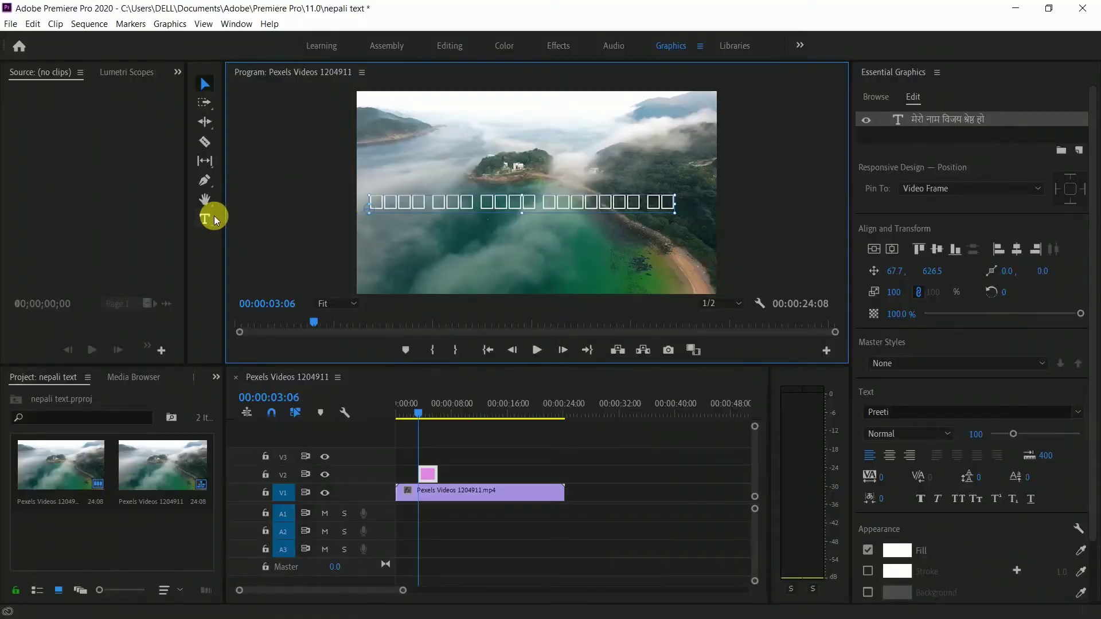
left_click(205, 218)
left_click_drag(368, 202, 676, 214)
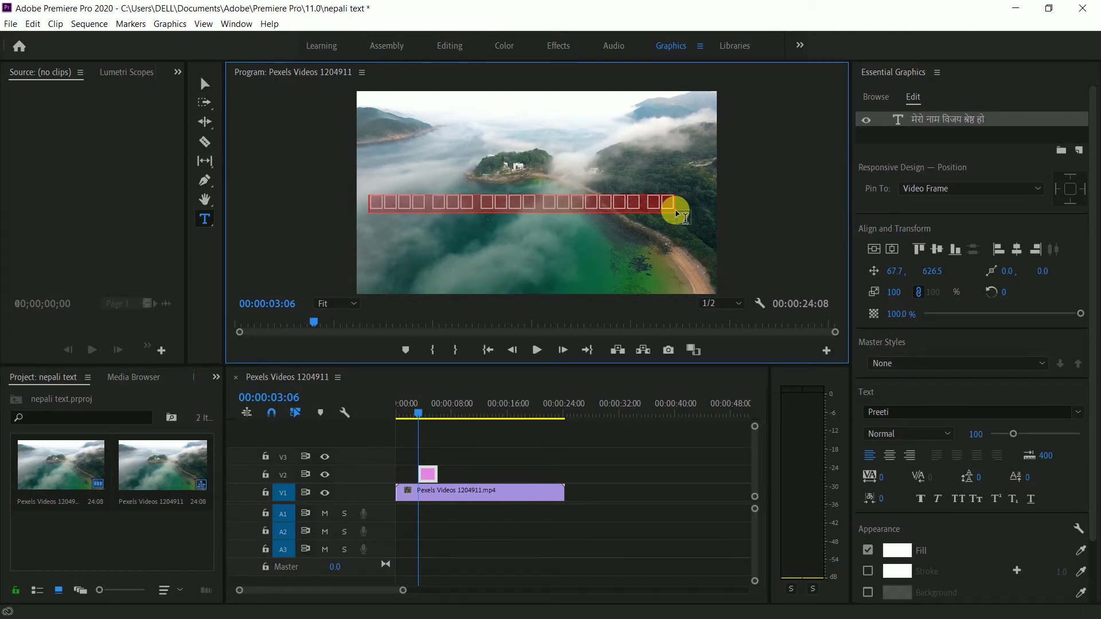
- Paste the Preeti-encoded text into the title and enlarge it to 228 scale
left_click(210, 91)
left_click_drag(504, 214, 544, 236)
mouse_move(559, 191)
left_mouse_down()
mouse_move(565, 152)
mouse_move(567, 198)
left_mouse_up()
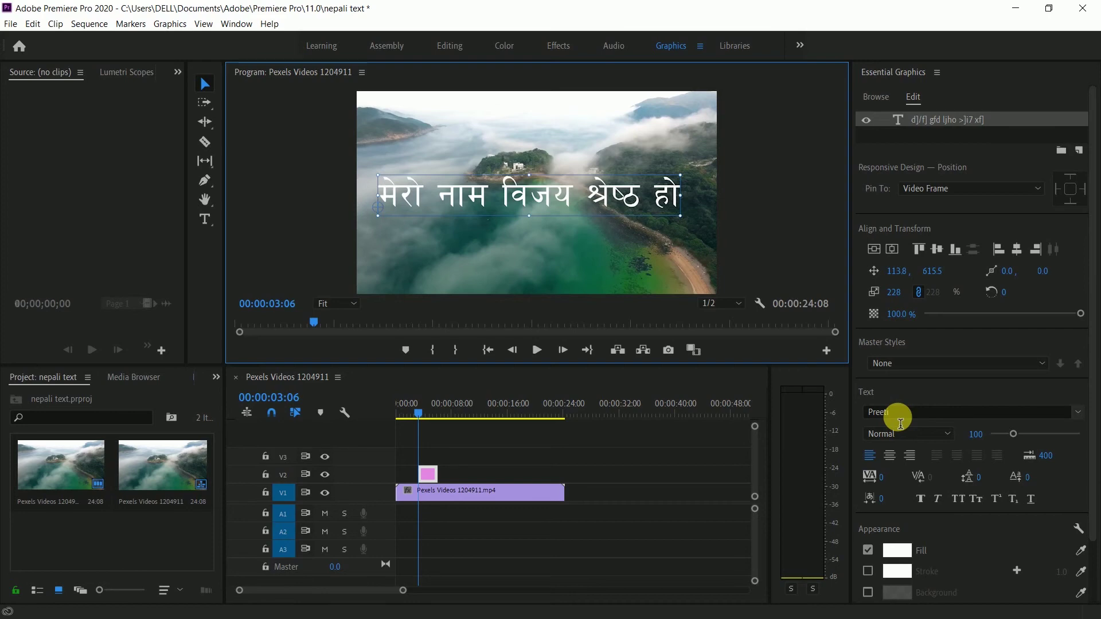
- Change the title font to Abhinav and move it up to position 37.8, 447.5
left_click(210, 217)
left_click_drag(378, 195, 404, 197)
left_click_drag(514, 206, 685, 198)
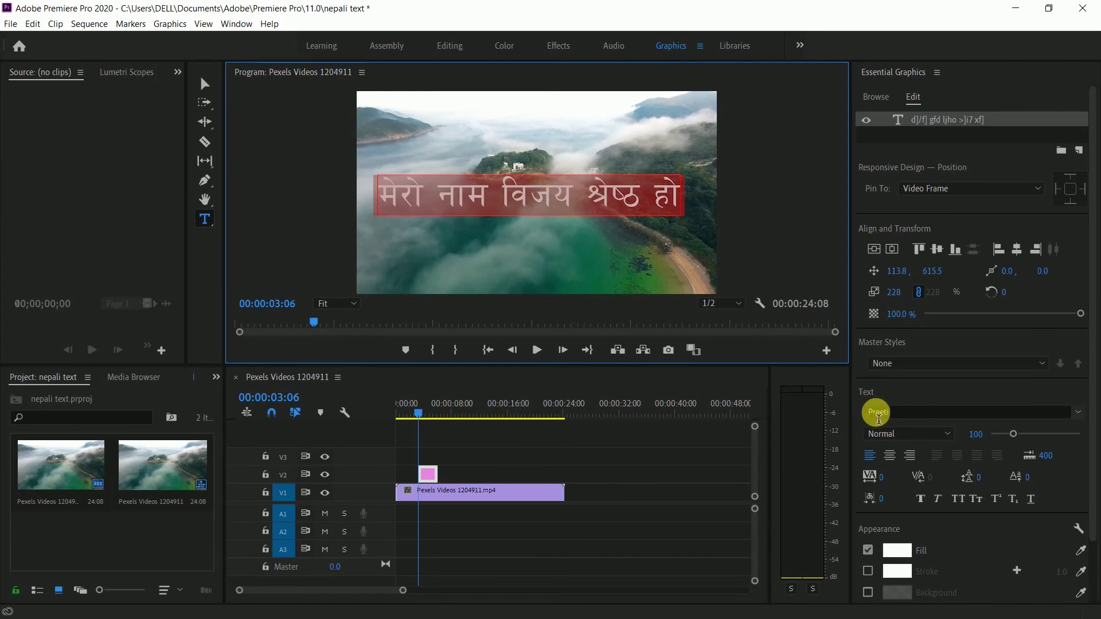
left_click(894, 420)
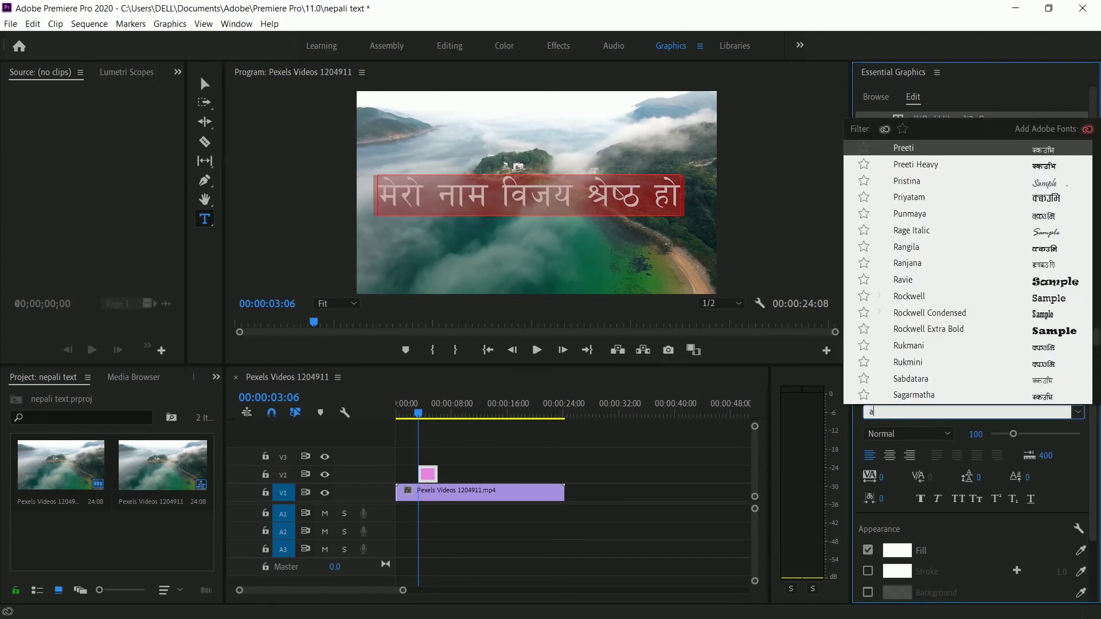
type("a")
left_click(929, 184)
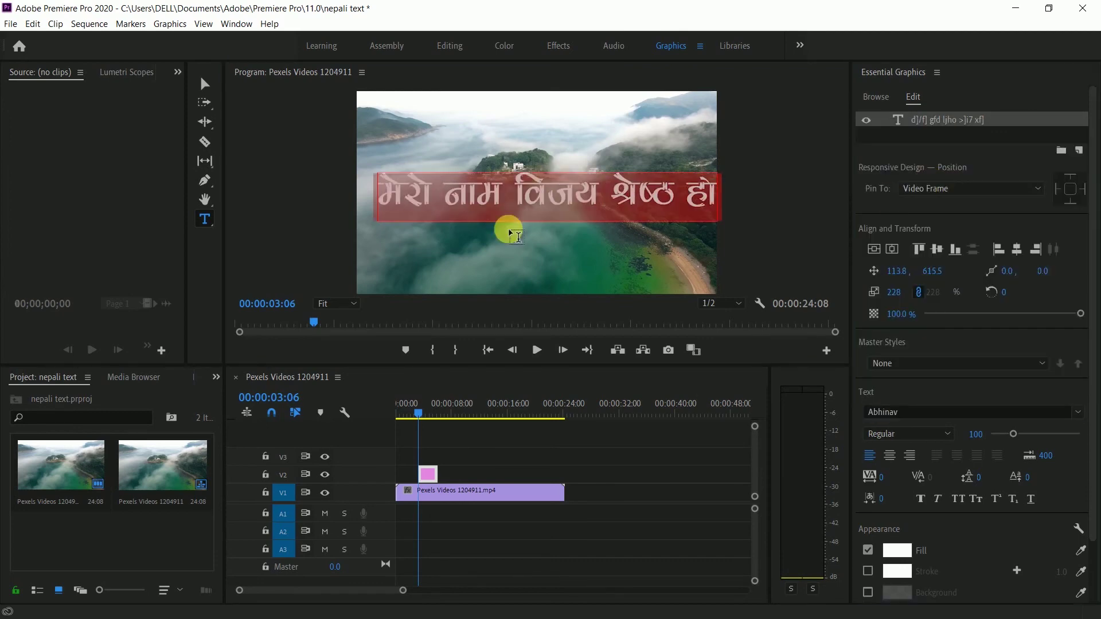
left_click(205, 83)
left_click_drag(585, 200, 570, 167)
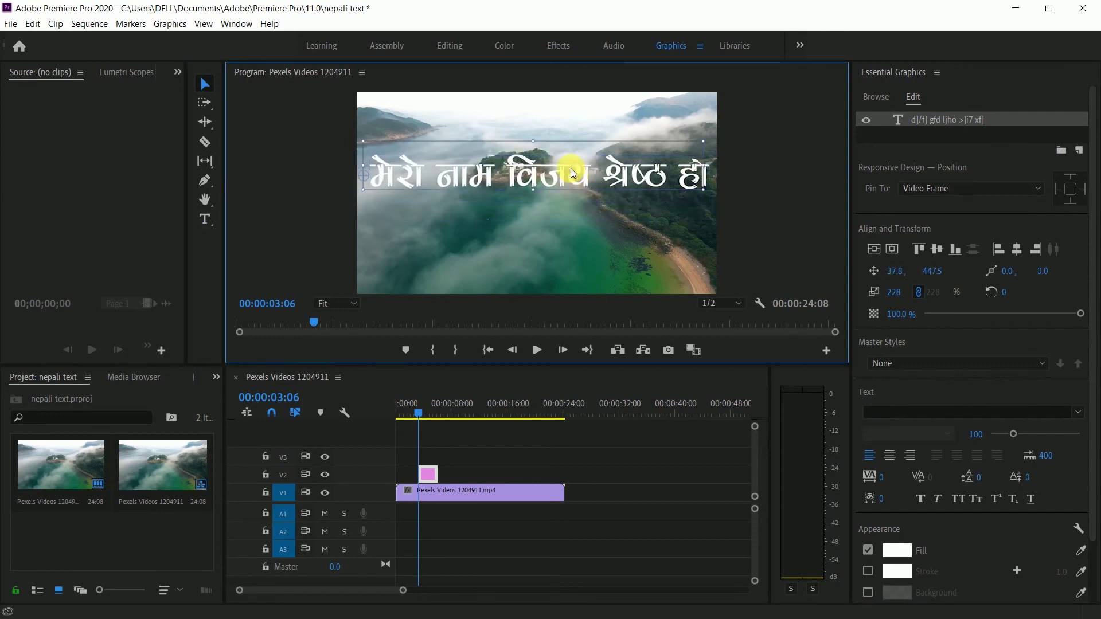